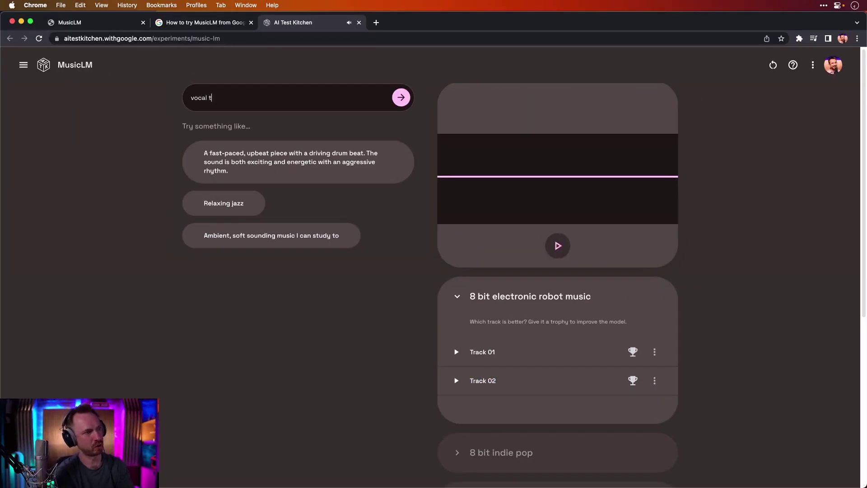
Step: Generate tracks for 'vocal trance music', award Track 02 the trophy and download it
type("rance music")
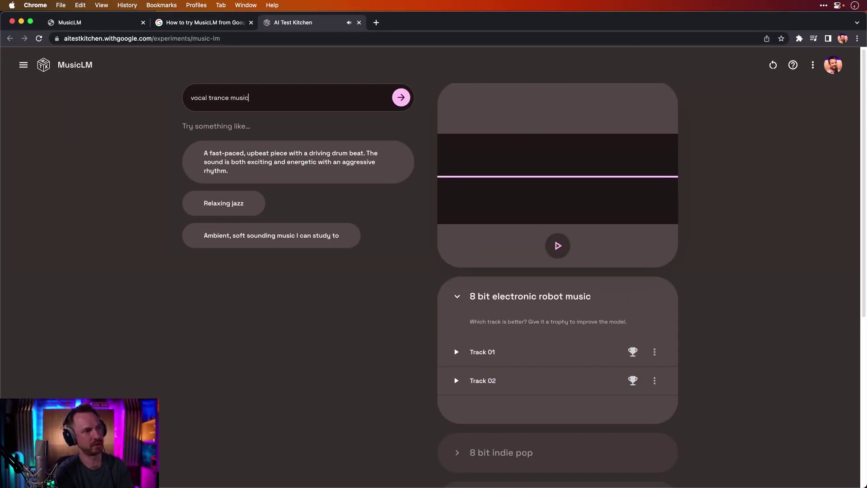
key("Return")
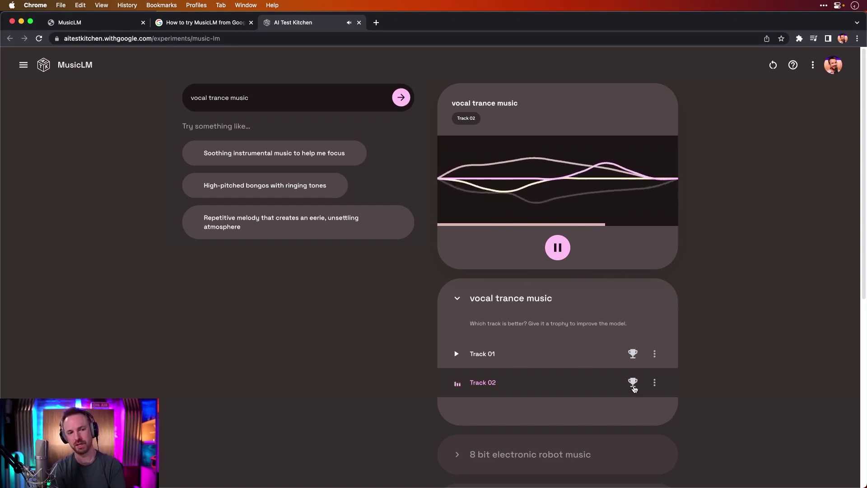
left_click(633, 385)
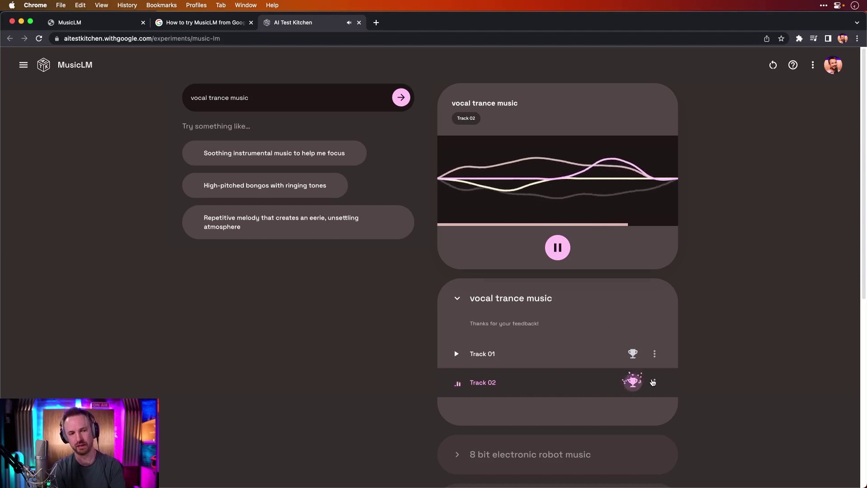
left_click(654, 383)
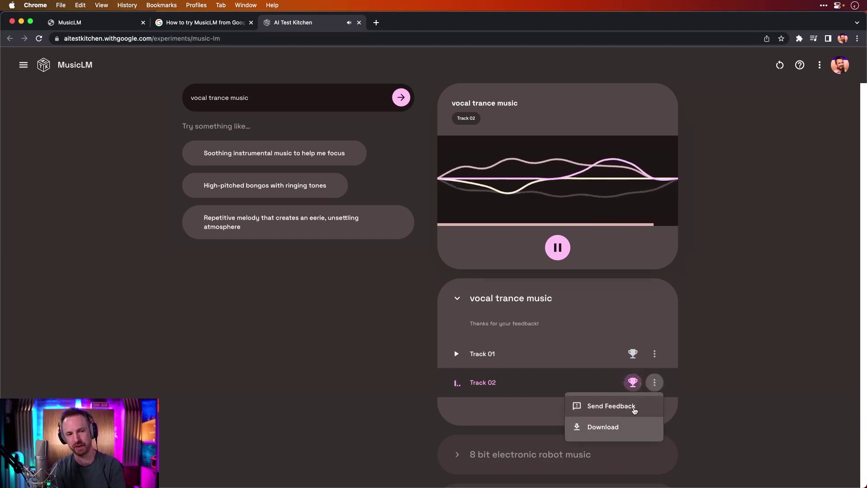
left_click(628, 426)
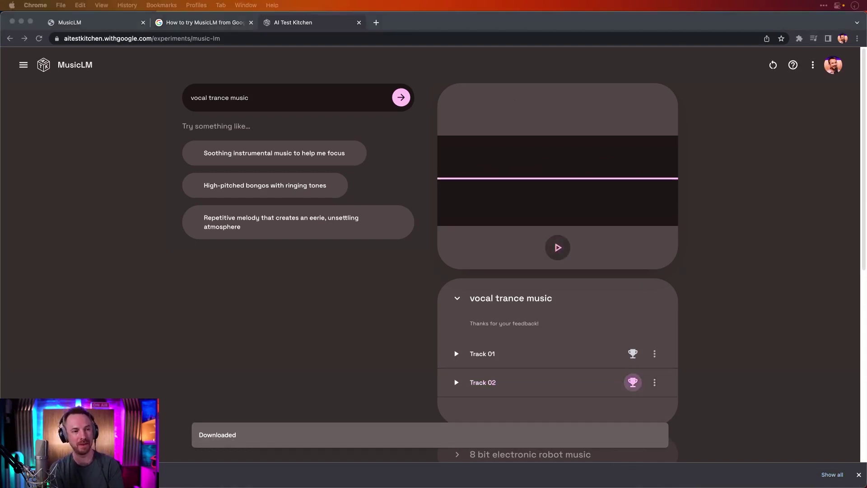
Step: Open the downloaded vocal trance mp3 in Adobe Audition's waveform editor
mouse_move(396, 484)
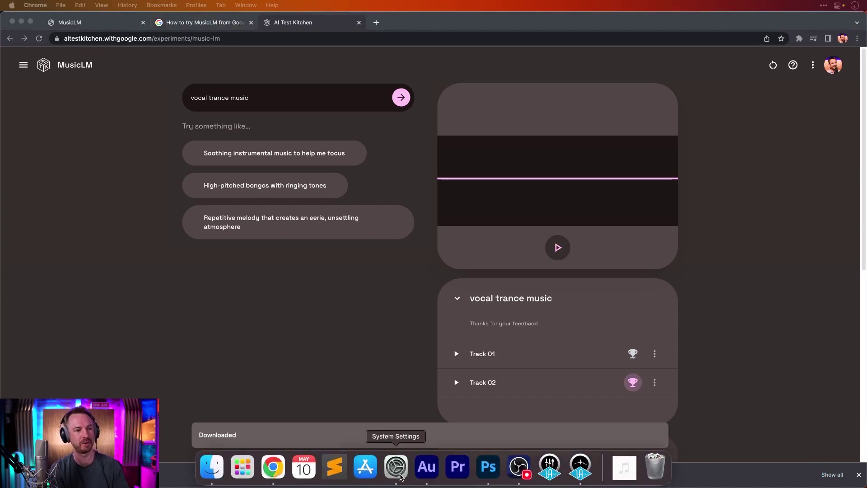
left_click(417, 465)
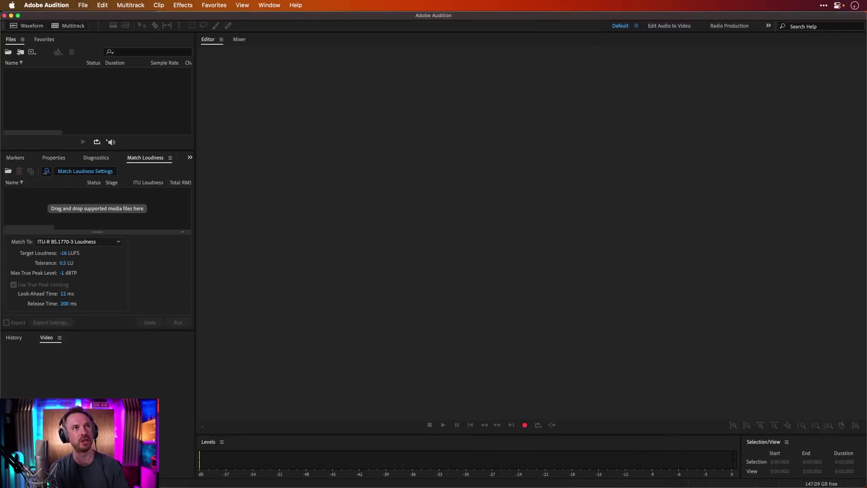
left_click_drag(499, 64, 500, 68)
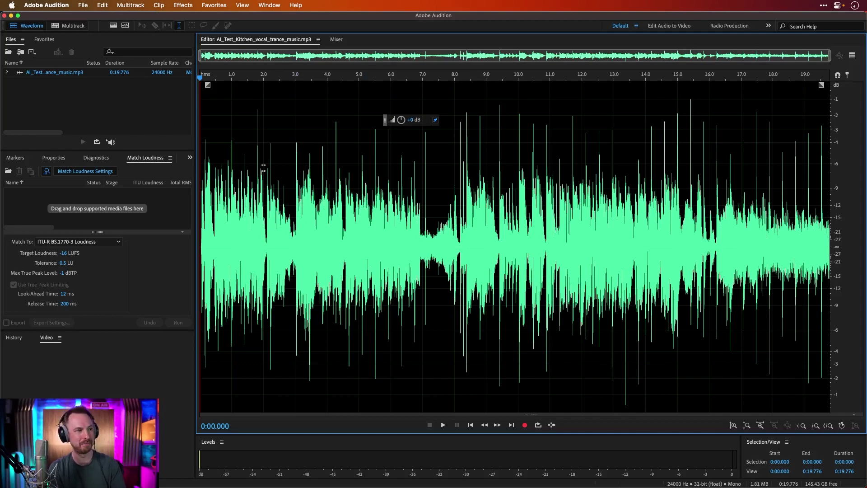
Step: Play the track from the start, then again from about 8.9 seconds
key("space")
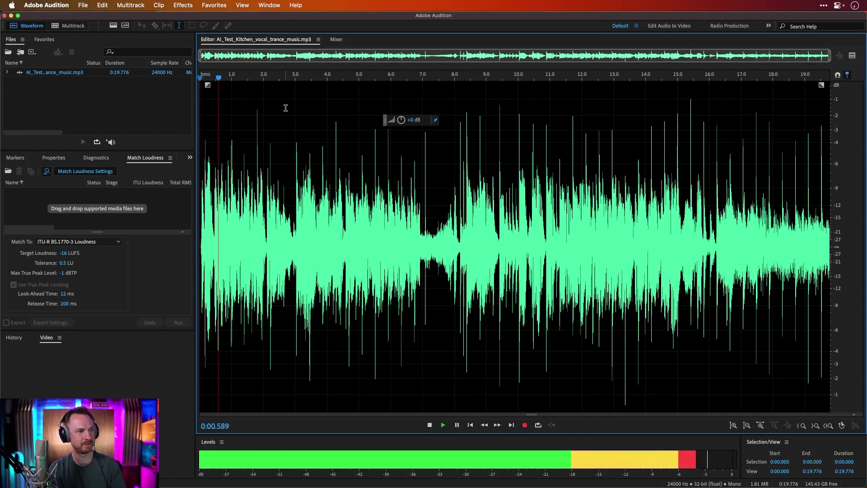
key("space")
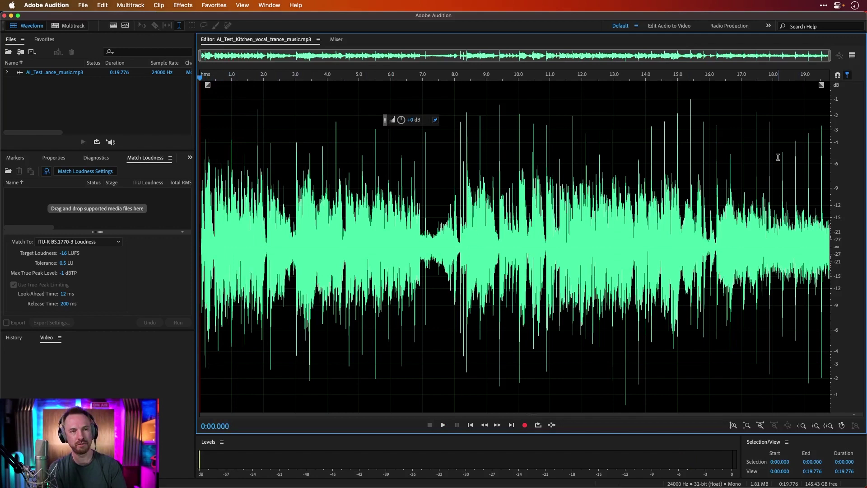
left_click(483, 211)
key("space")
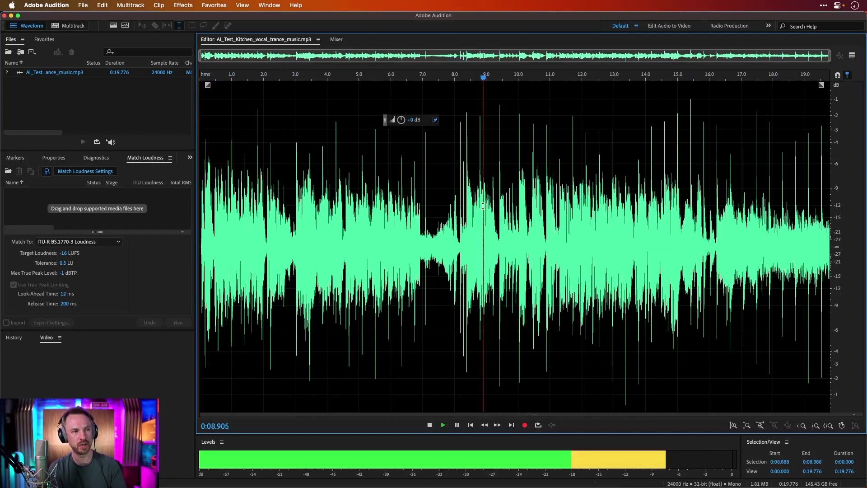
key("space")
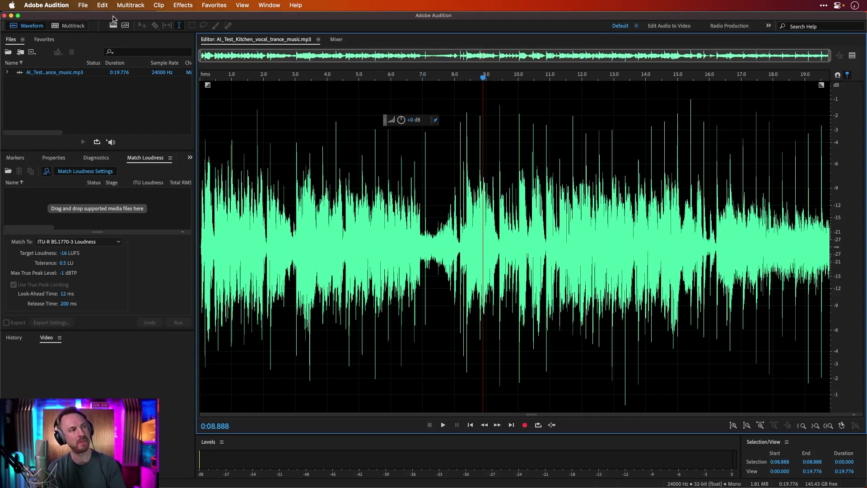
Step: Create a multitrack session and drop the trance mp3 onto Track 1, resampled to 48000 Hz
left_click(72, 26)
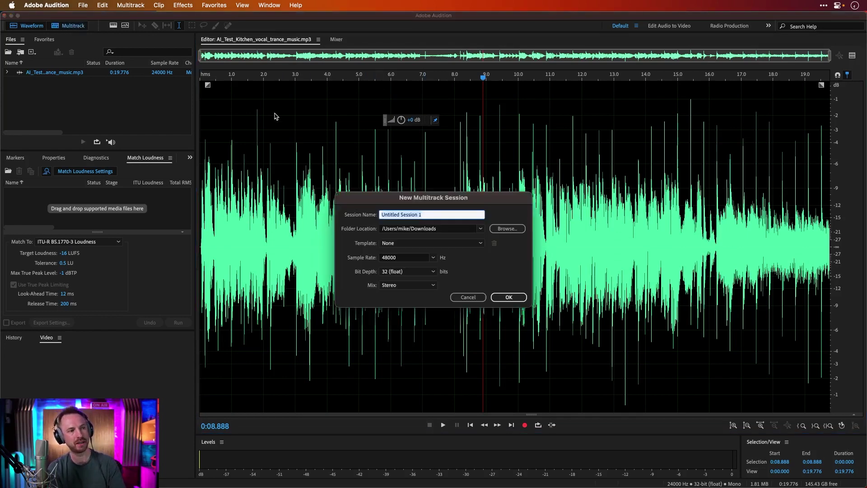
left_click(515, 297)
left_click(56, 74)
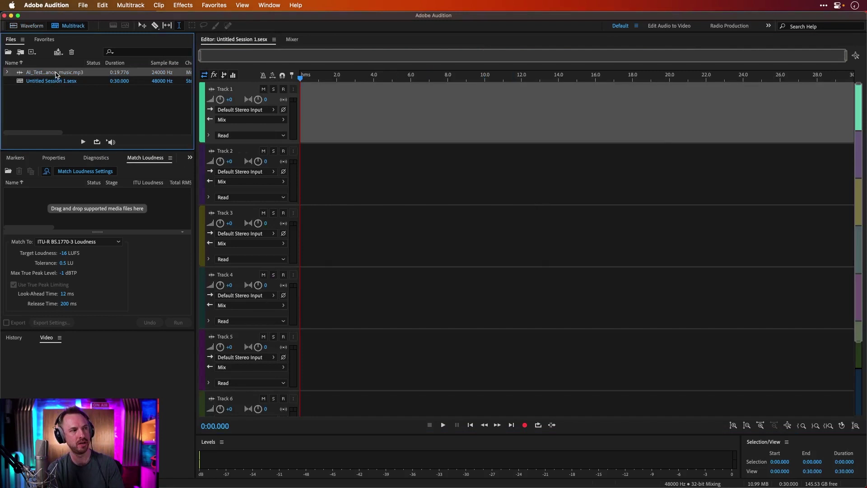
left_click_drag(57, 75, 259, 107)
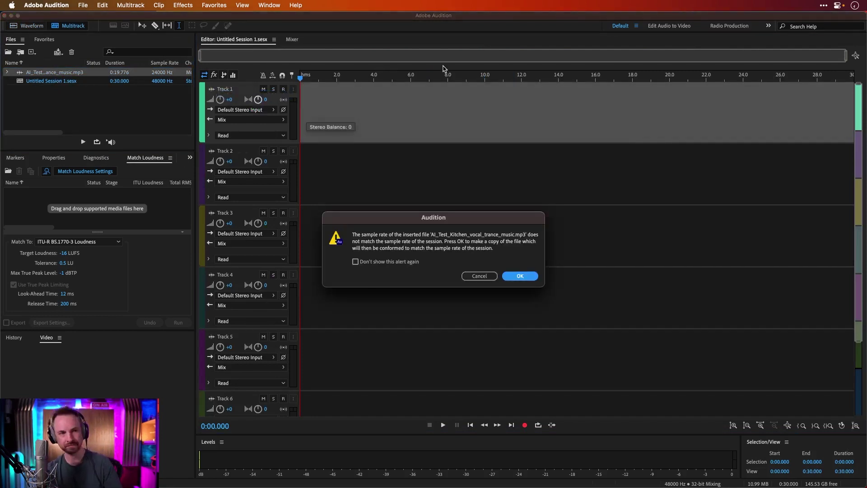
left_click(521, 276)
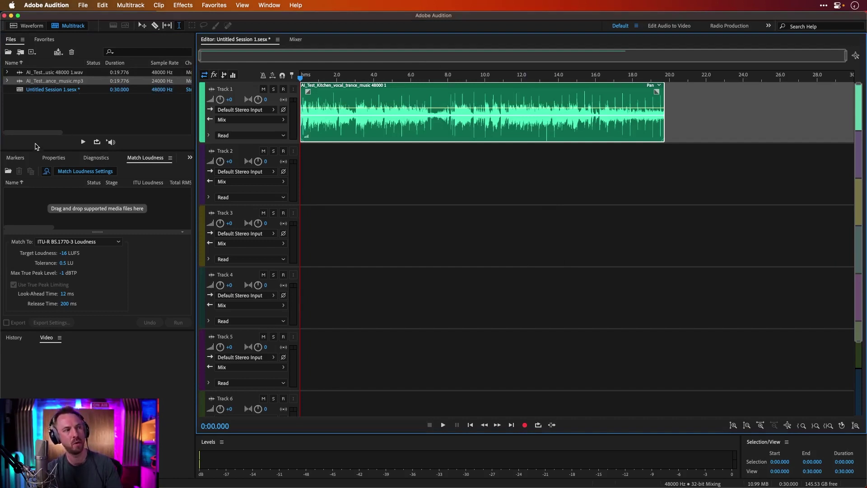
scroll(40, 135, "right", 3)
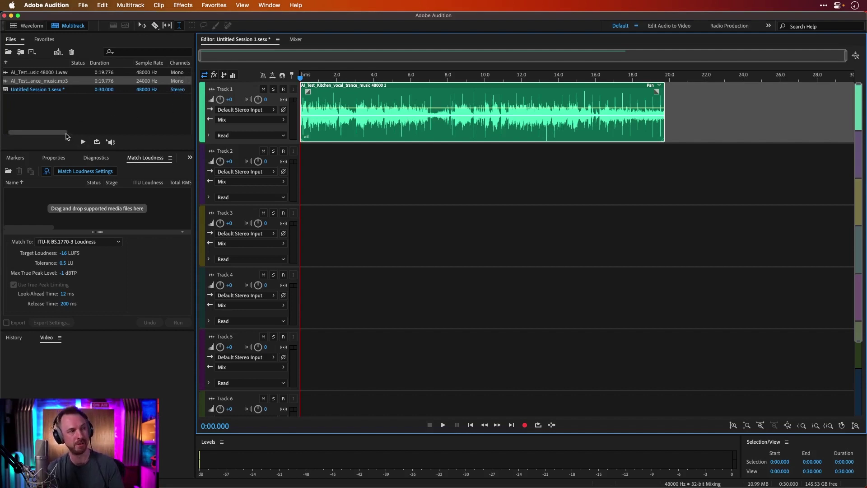
left_click_drag(66, 135, 110, 132)
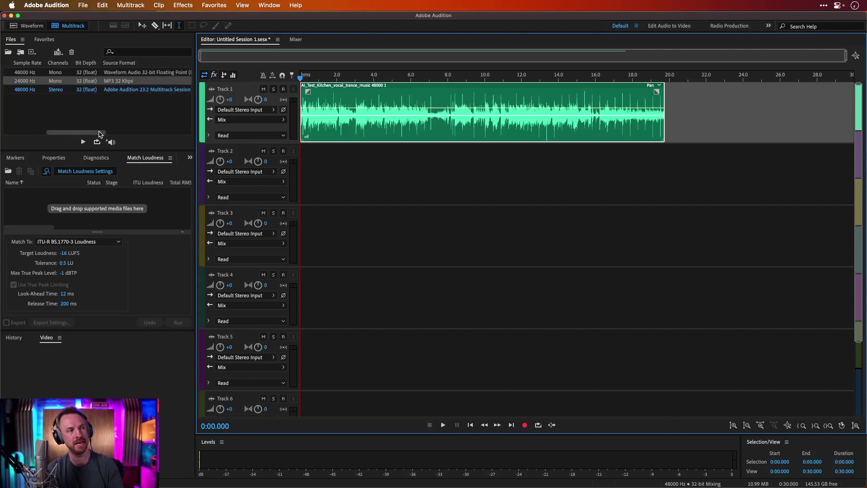
left_click_drag(104, 132, 63, 134)
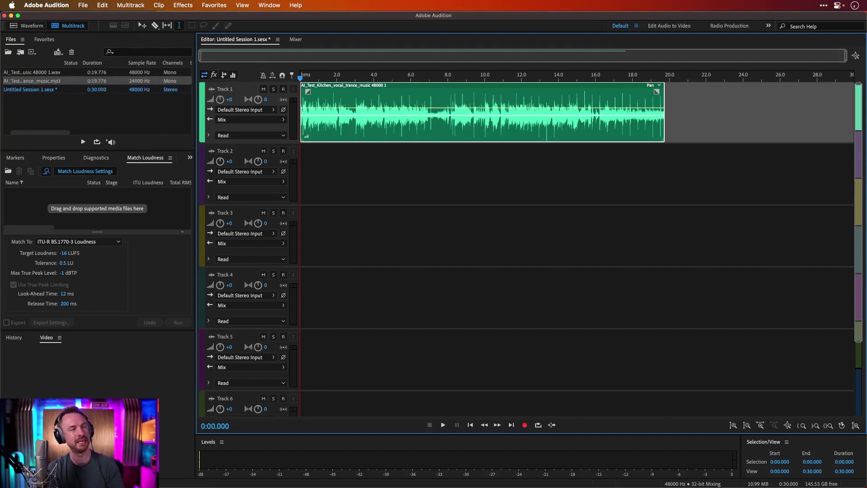
Step: Enable Remix on the trance clip and stretch it to about one minute
right_click(498, 93)
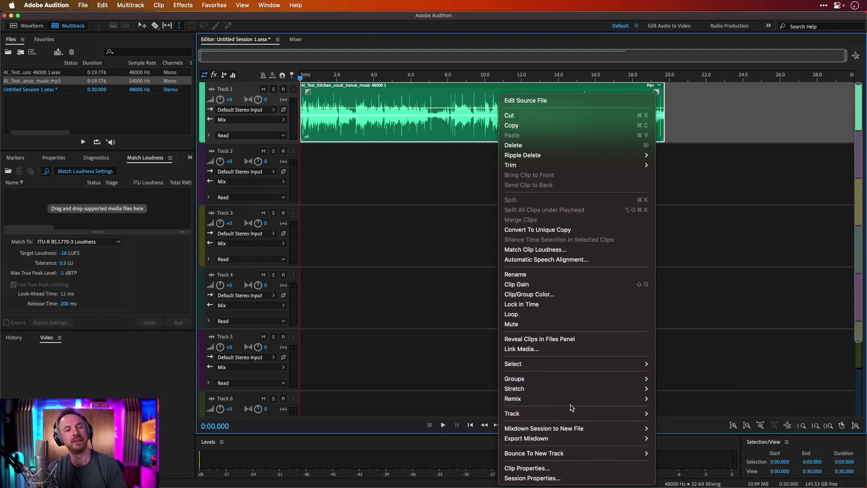
mouse_move(593, 399)
left_click(670, 399)
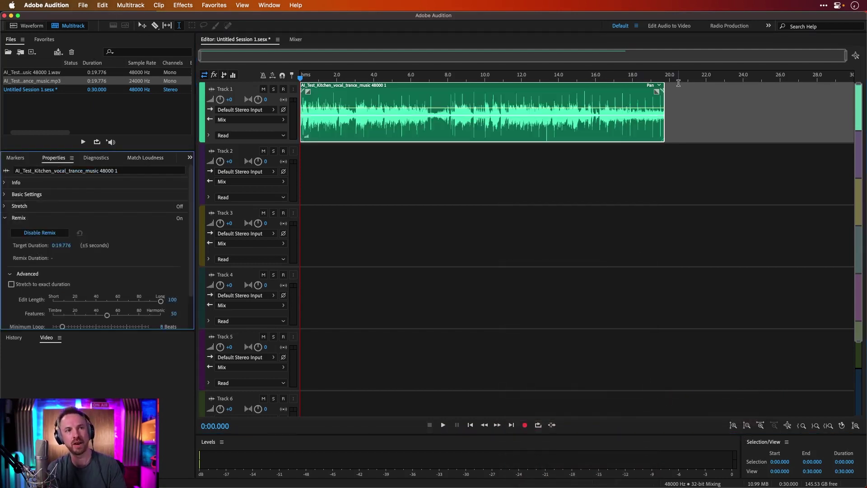
left_click_drag(663, 90, 800, 89)
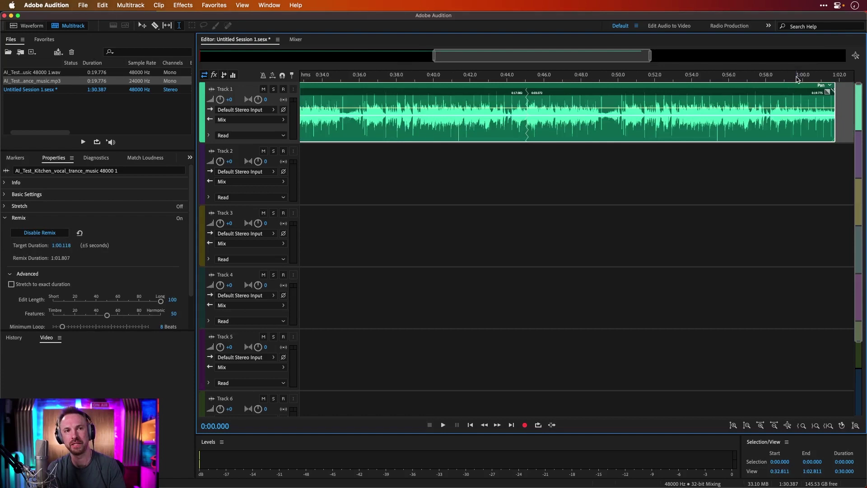
Step: Play the remixed clip from about 14.7 seconds, then select Track 2
left_click(389, 78)
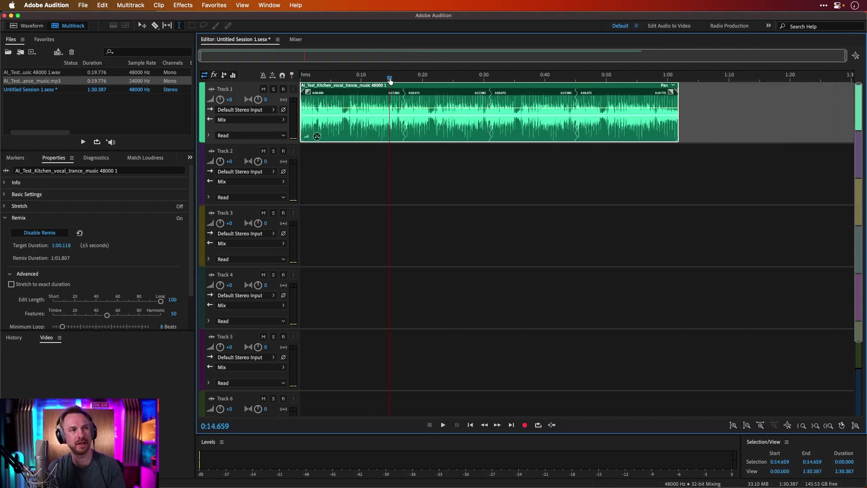
key("space")
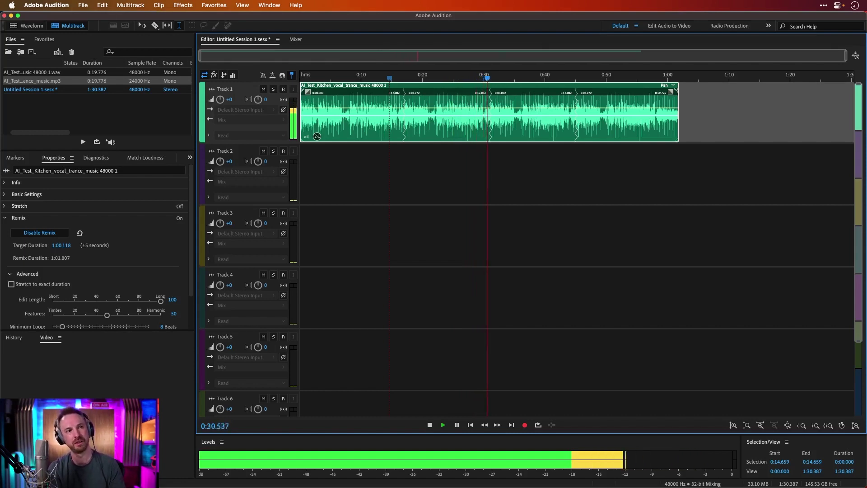
left_click(629, 174)
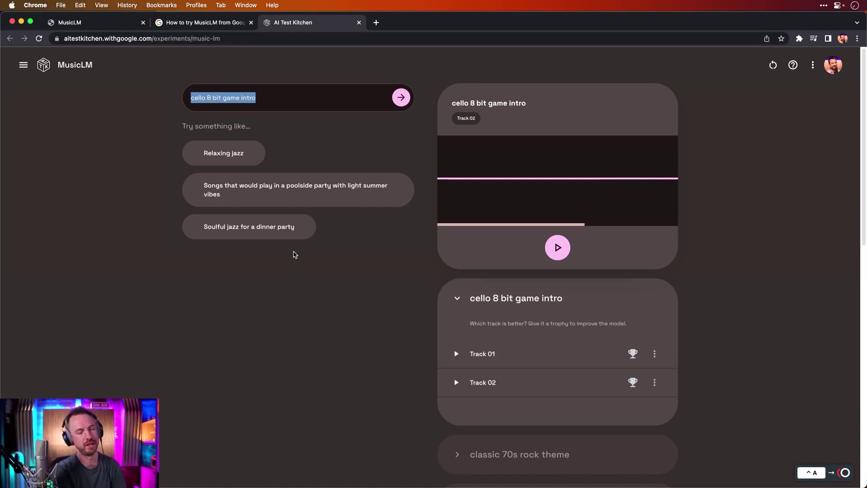
Step: Submit 'pop music in the style of katy perry' and select the artist name for replacement
type("p")
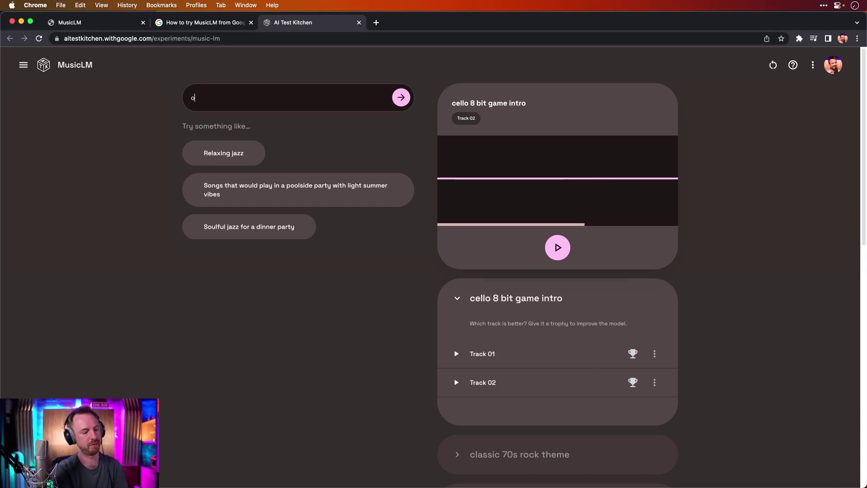
key("BackSpace")
type("pop music")
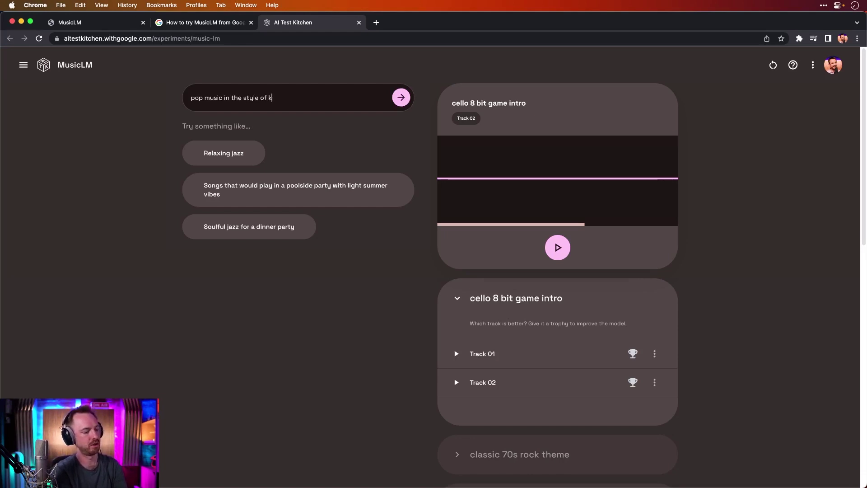
type("in the style of katy perr")
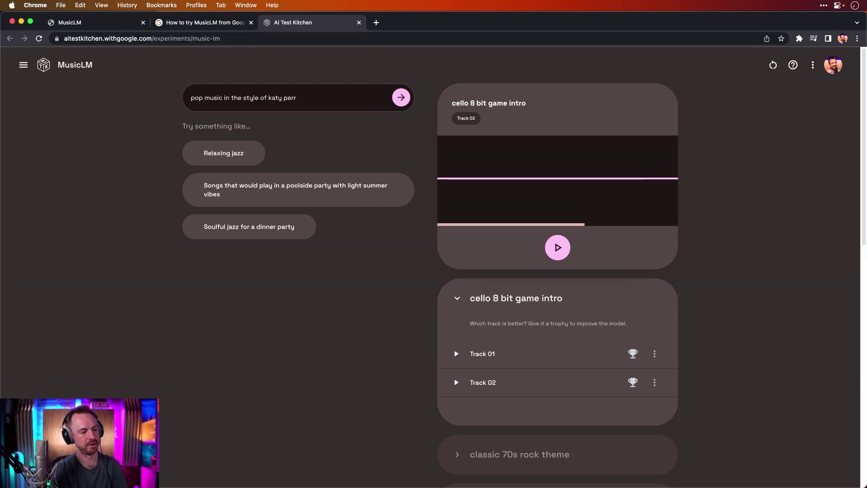
type("y")
key("Return")
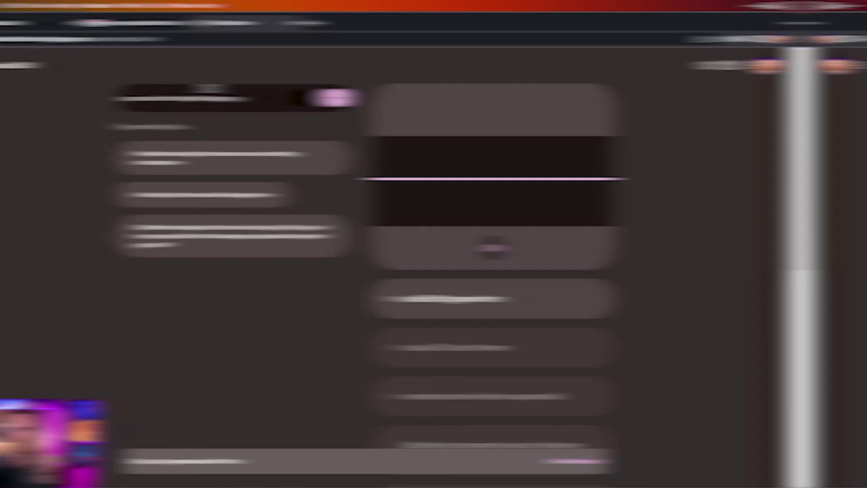
left_click_drag(271, 97, 336, 100)
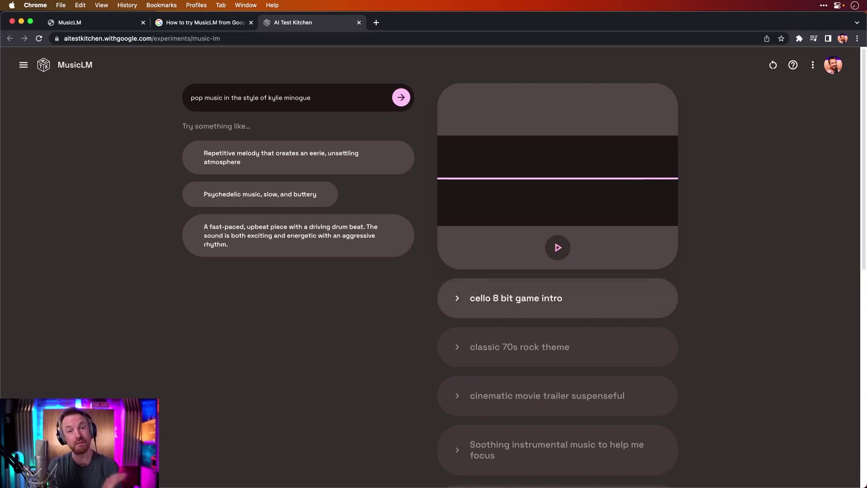
Step: Submit 'classical music like mozart' as the new prompt, then select the prompt text again
left_click(348, 93)
key("super+a")
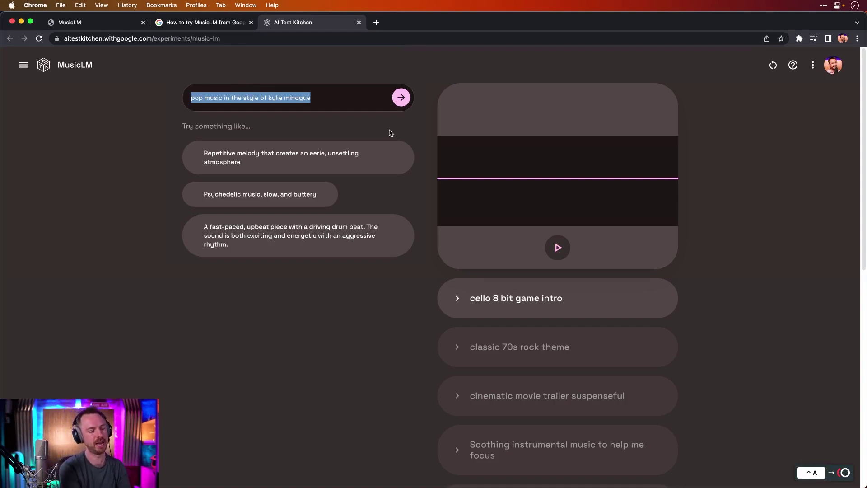
type("classical")
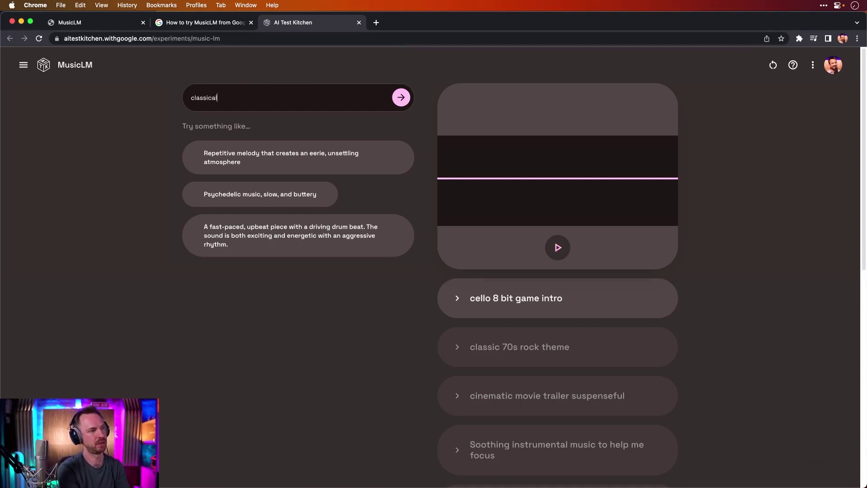
type(" music like mozart")
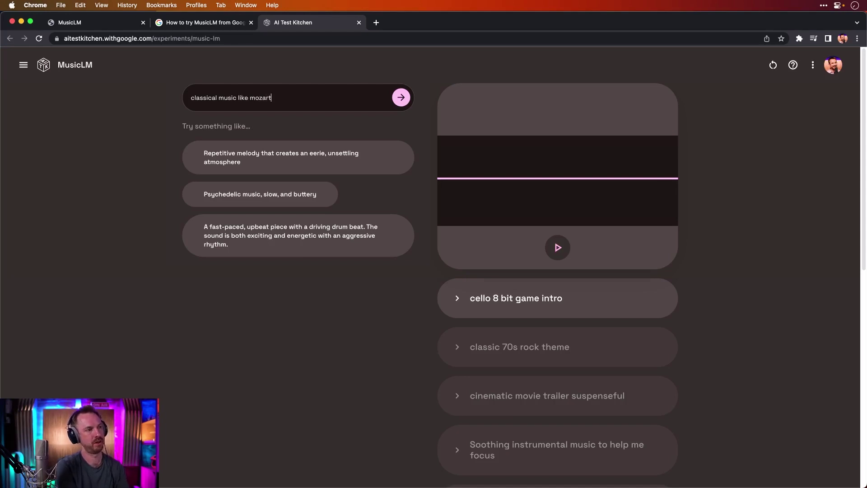
key("Return")
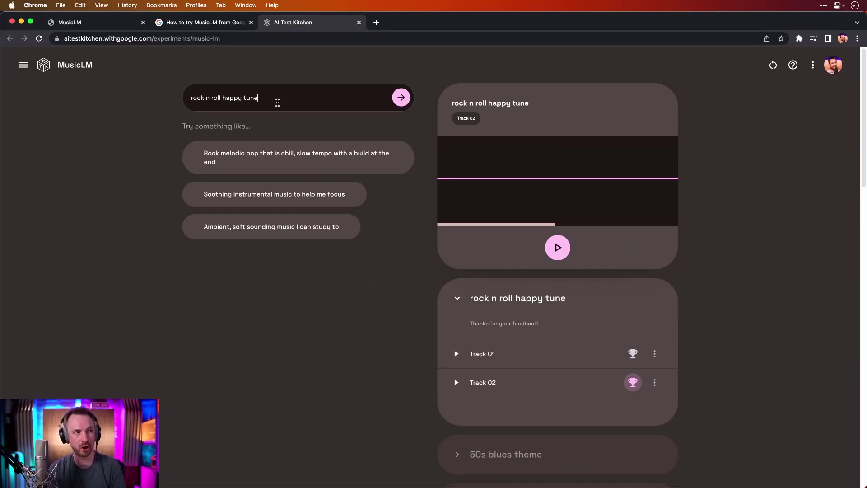
key("ctrl+a")
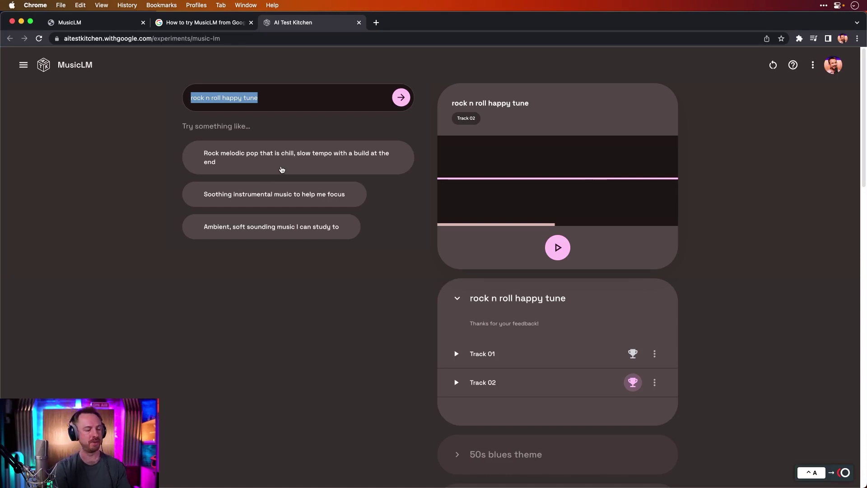
Step: Generate 'star wars music', play its Track 02, then select the prompt text
type("star")
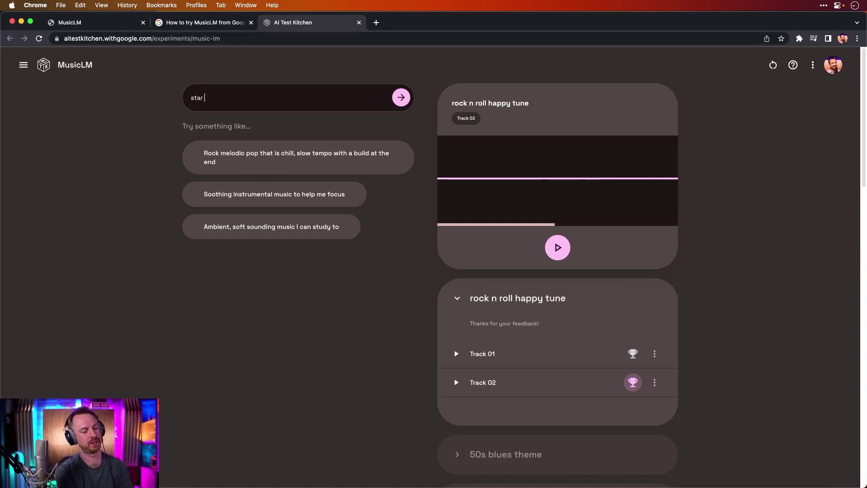
type(" wars music")
key("Return")
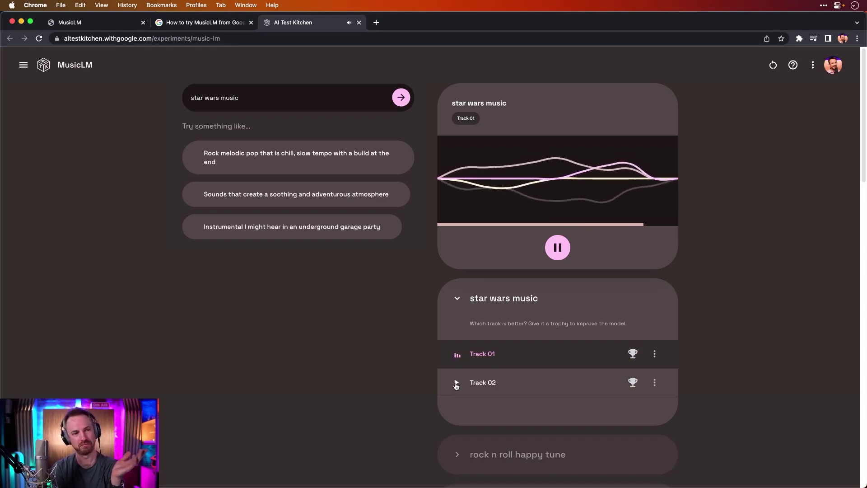
left_click(456, 384)
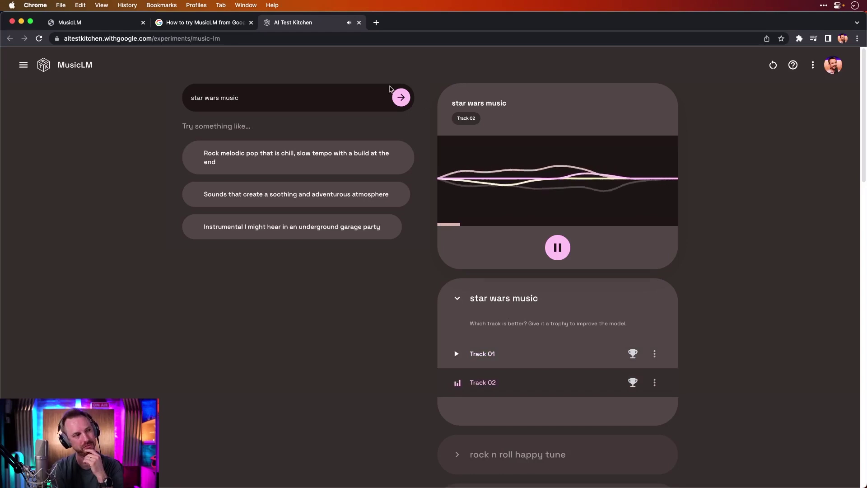
left_click(302, 90)
key("super+a")
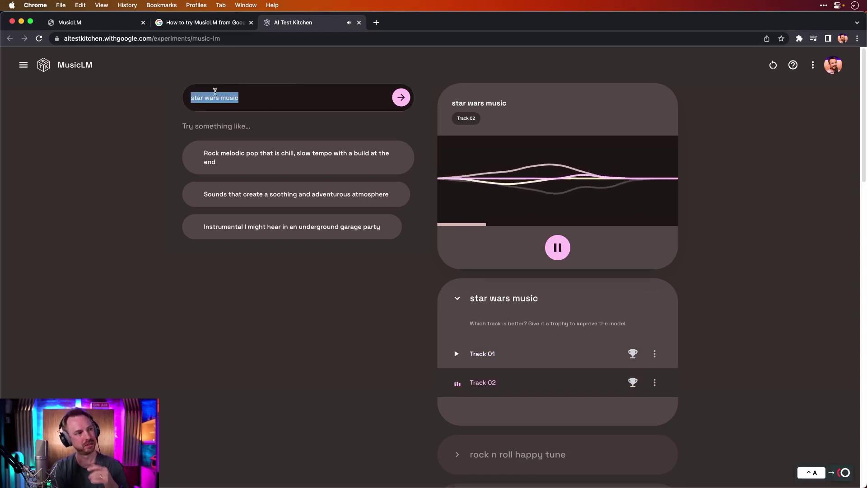
Step: Replace 'star wars' with 'harry potter' and submit the prompt
left_click_drag(220, 98, 193, 97)
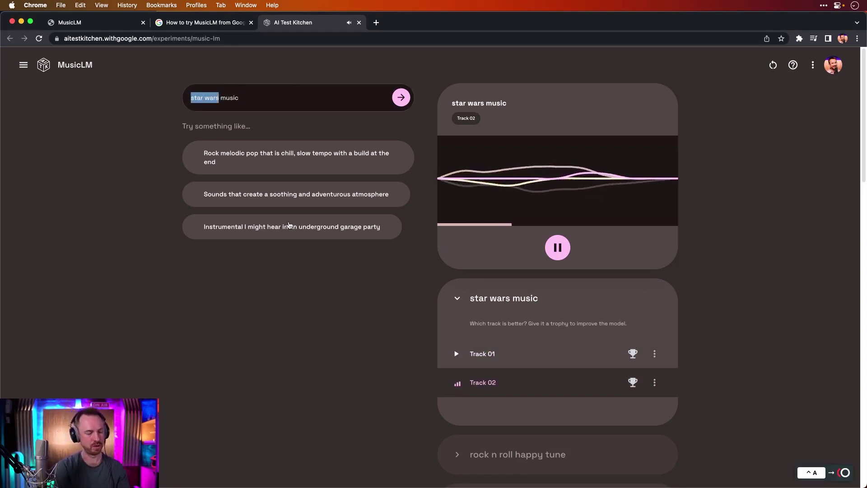
type("harry pottwe")
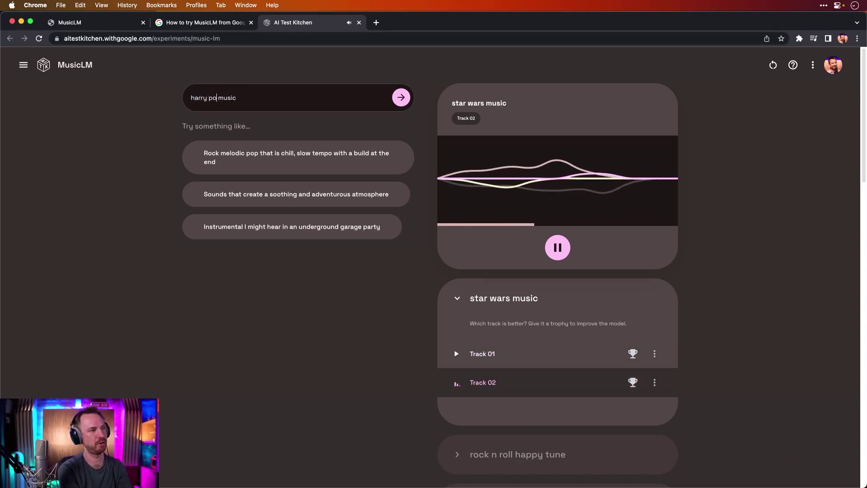
key("BackSpace")
key("BackSpace")
type("er")
key("Return")
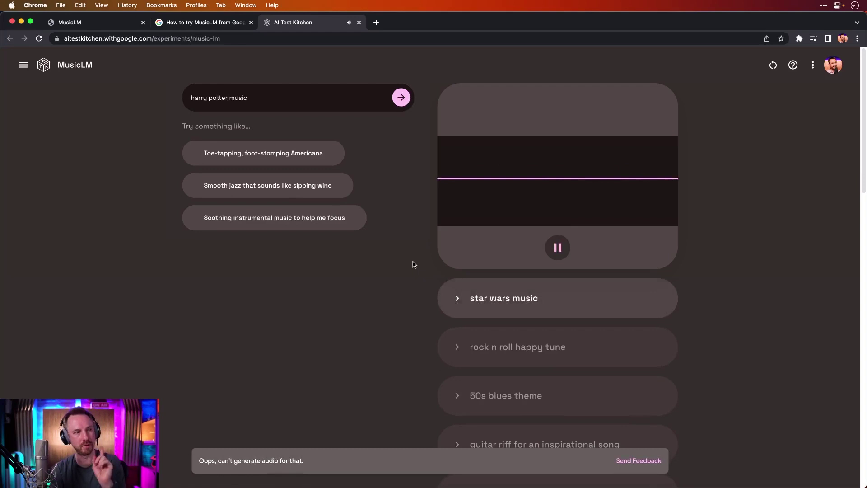
Step: Replace 'harry potter' with 'back to the future' and resubmit
left_click_drag(229, 98, 177, 95)
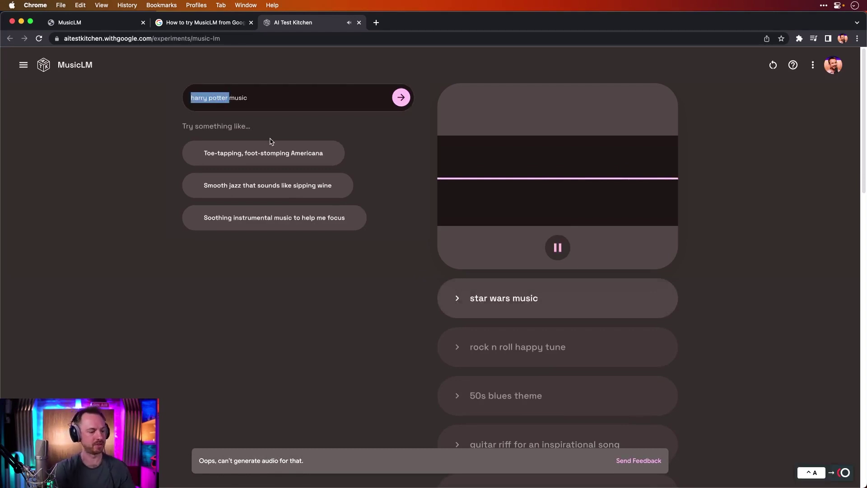
type("back to the")
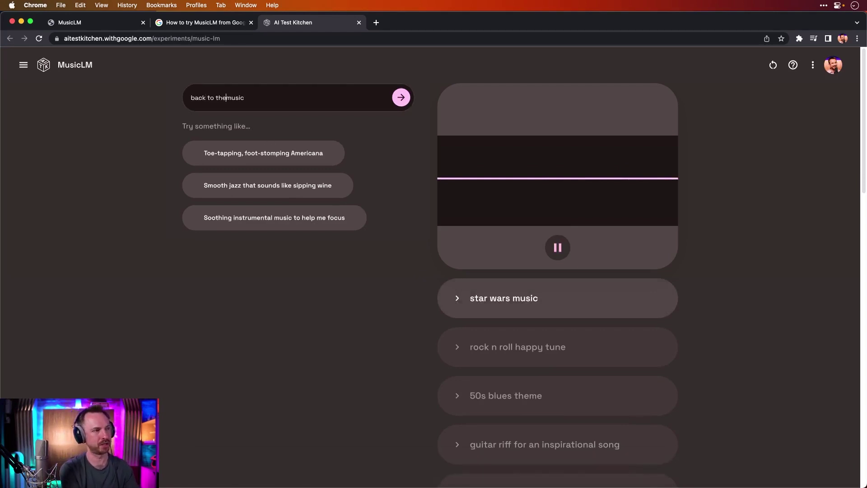
type(" future")
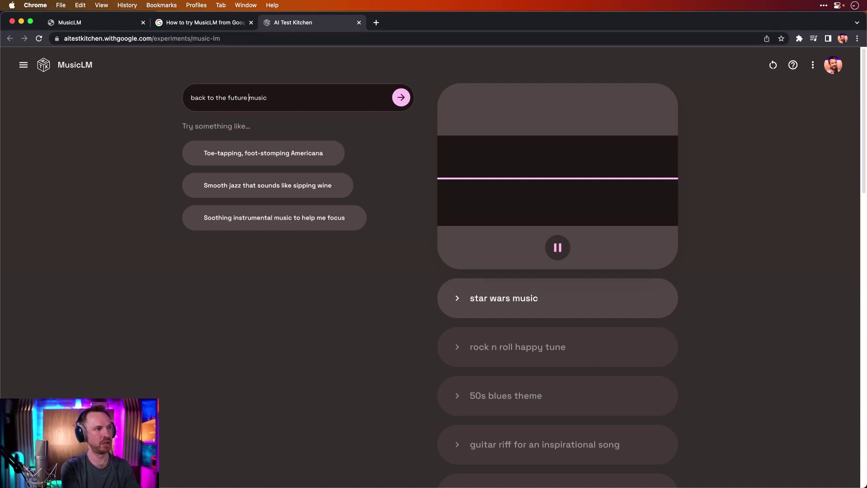
key("Return")
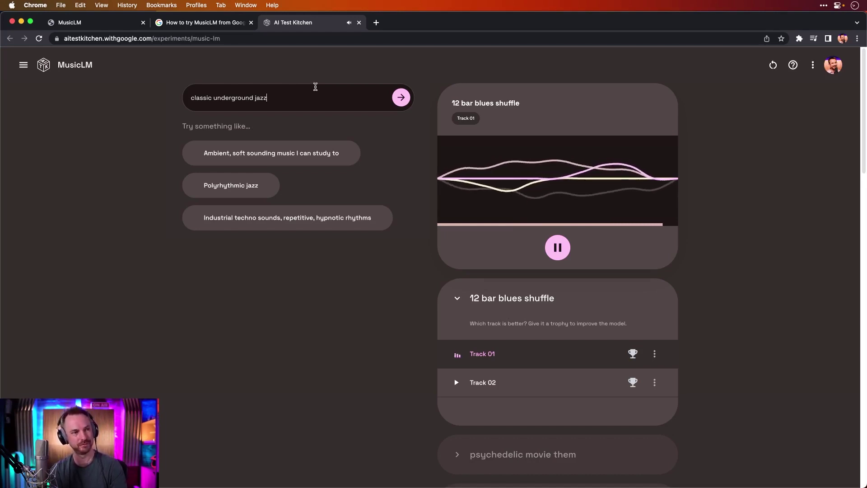
Step: Submit the 'classic underground jazz' prompt to generate its two tracks
key("Return")
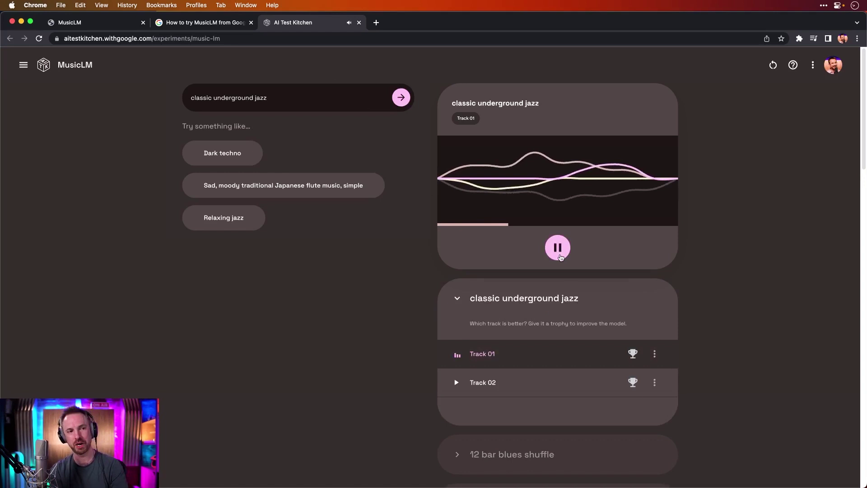
Step: Pause the classic underground jazz Track 01 partway through
left_click(558, 248)
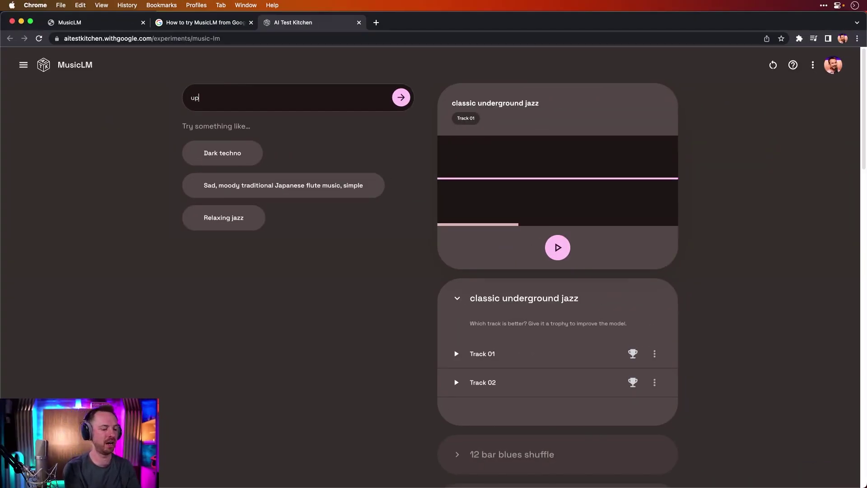
Step: Submit the prompt 'upbeat positive music' in place of the jazz prompt to generate new tracks
type("beat positi")
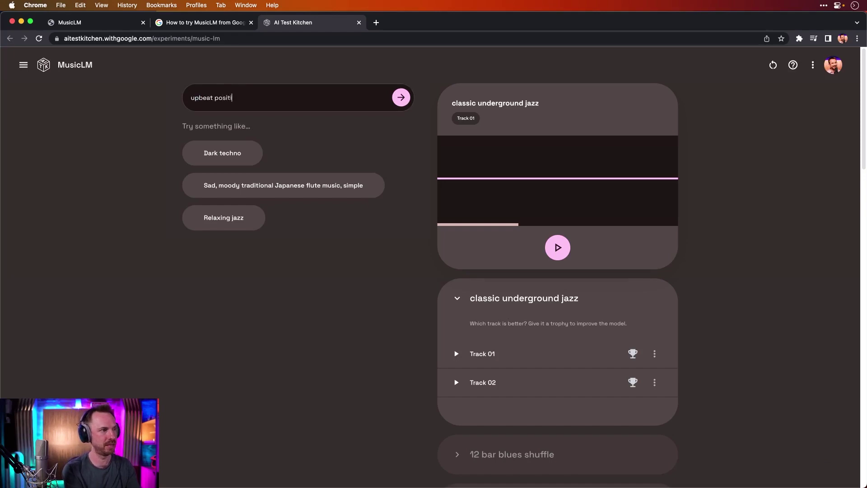
type("ve music")
key("Return")
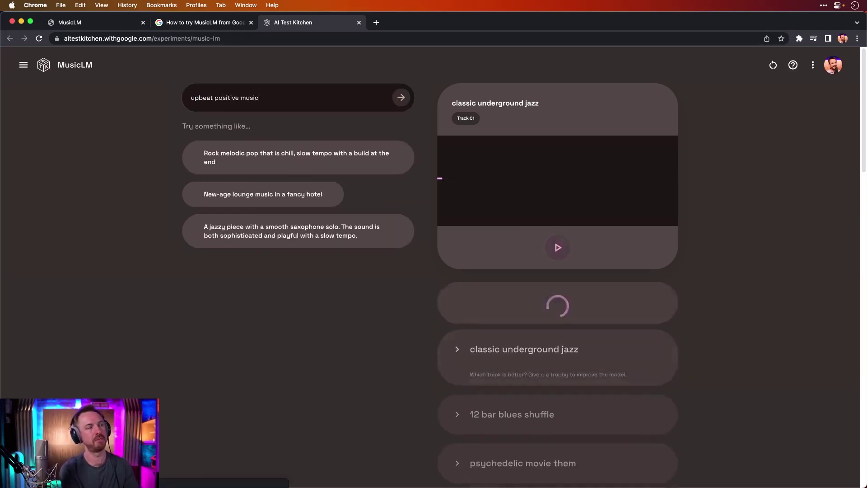